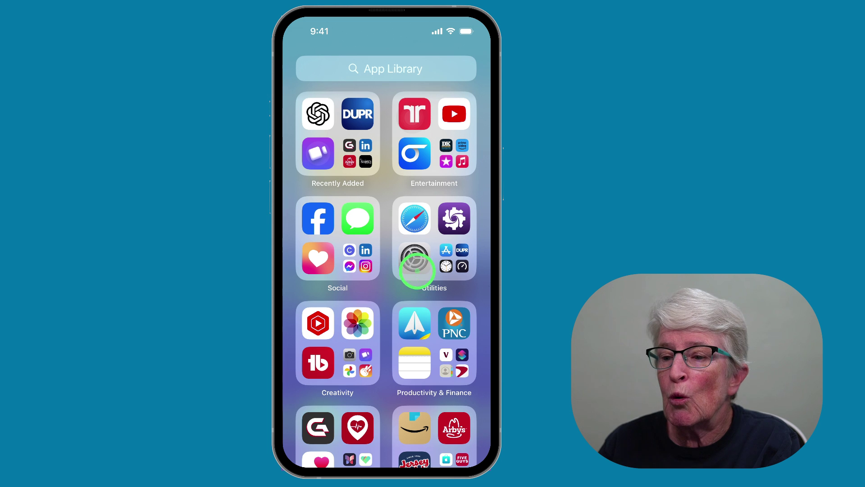
- Open Settings from Utilities and go to Passwords > Password Options
{"action": "left_click", "coordinate": [413, 258]}
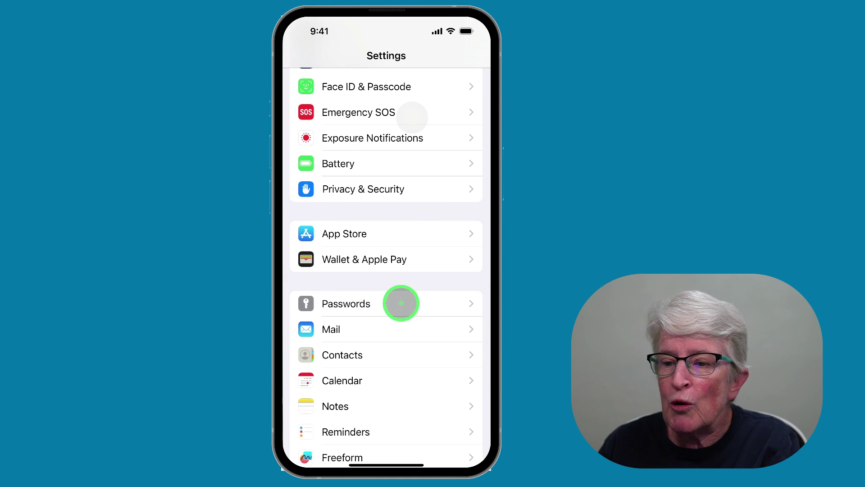
{"action": "left_click", "coordinate": [388, 304]}
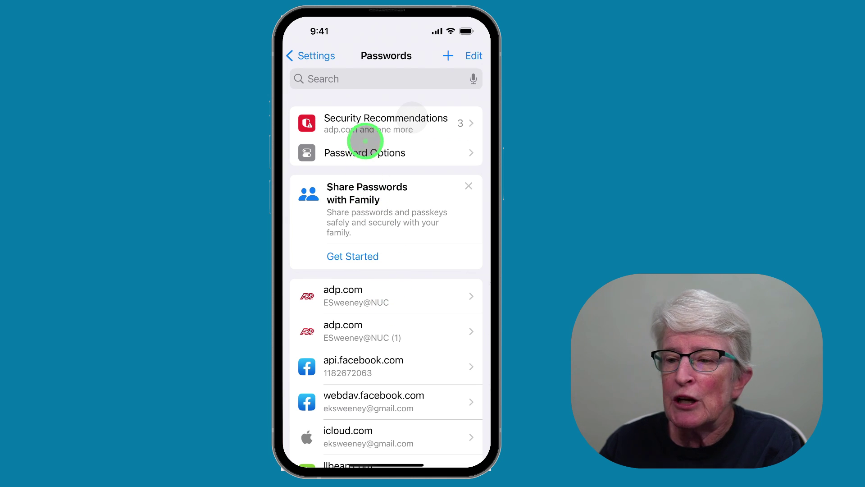
{"action": "left_click", "coordinate": [366, 156]}
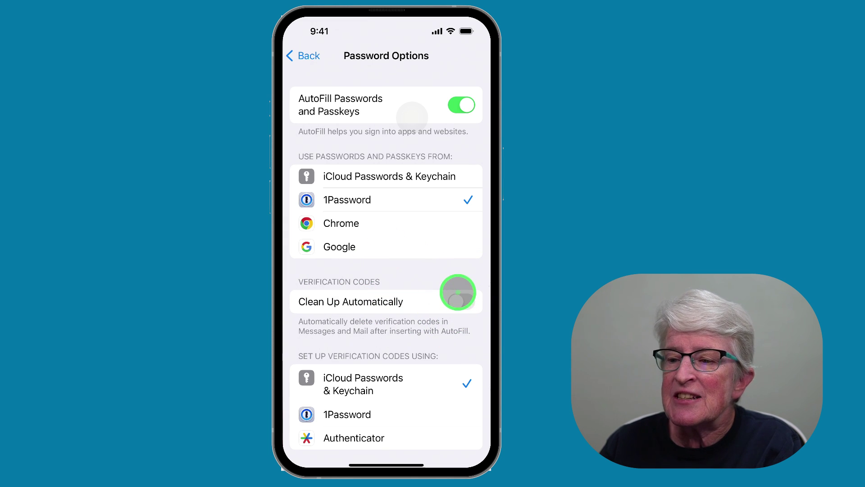
- Switch on Clean Up Automatically under Verification Codes
{"action": "left_click", "coordinate": [458, 299]}
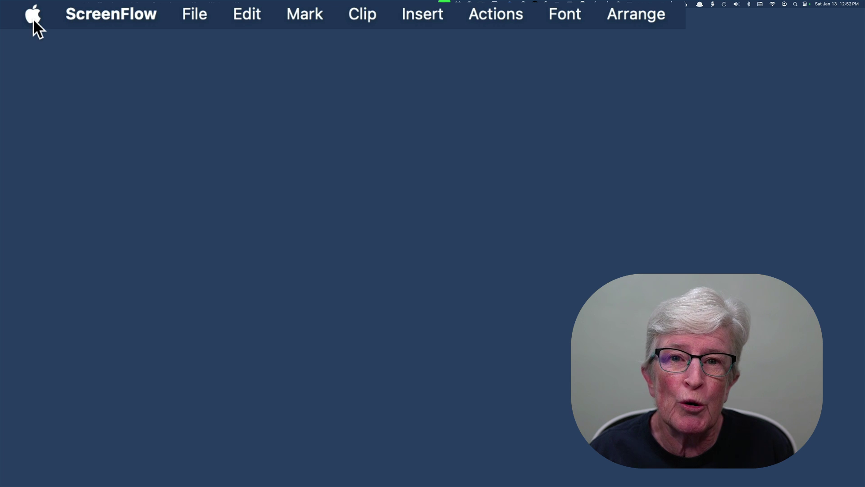
- Launch System Settings from the Apple menu and scroll the sidebar to Passwords
{"action": "left_click", "coordinate": [33, 18]}
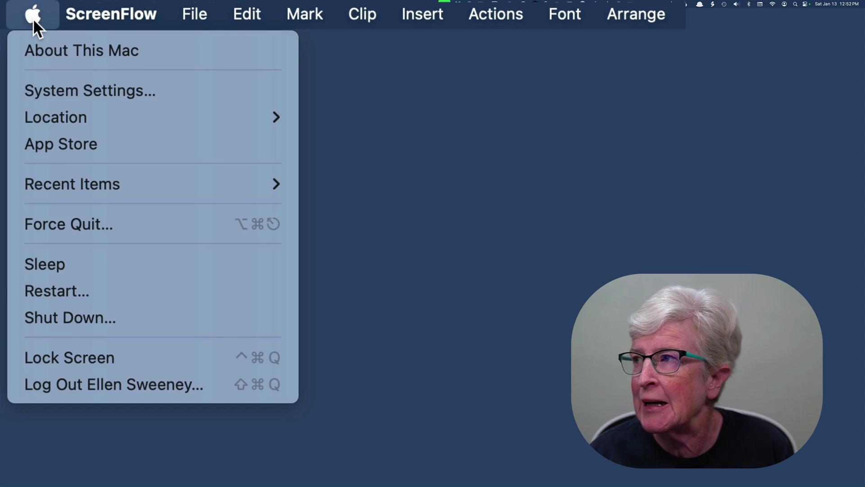
{"action": "left_click", "coordinate": [63, 93]}
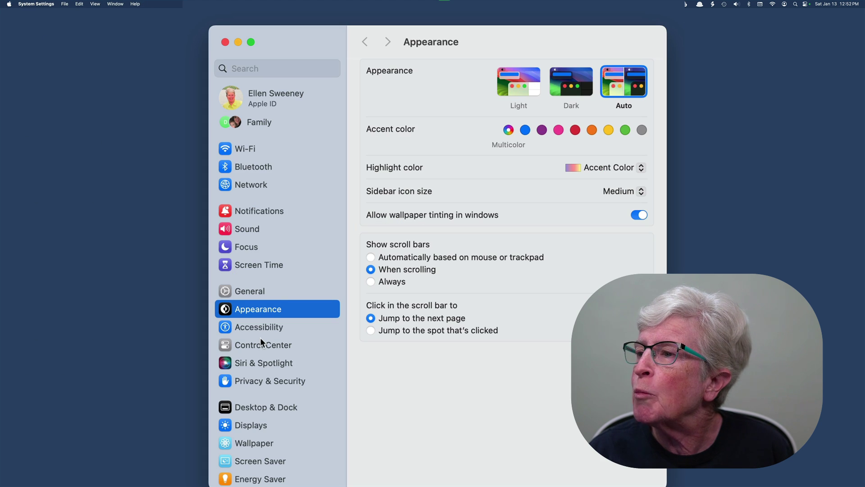
{"action": "scroll", "coordinate": [260, 339], "scroll_direction": "down", "scroll_amount": 5}
{"action": "scroll", "coordinate": [261, 337], "scroll_direction": "down", "scroll_amount": 1}
{"action": "scroll", "coordinate": [260, 337], "scroll_direction": "down", "scroll_amount": 2}
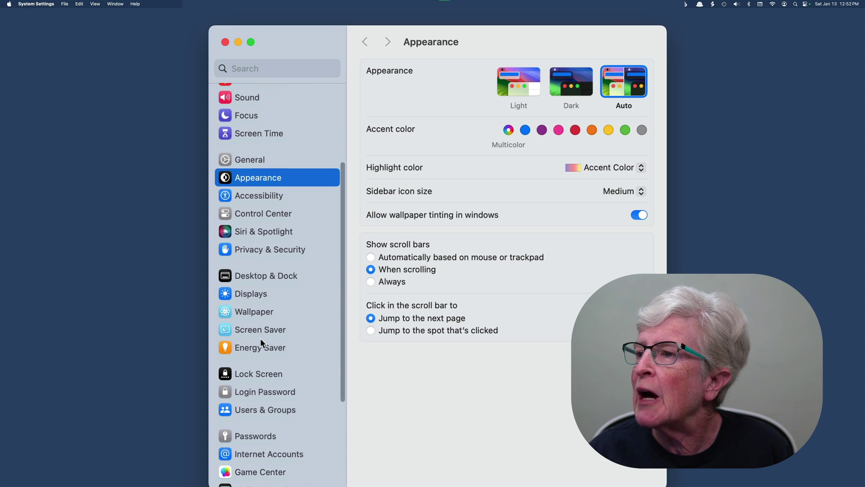
- Select Passwords and unlock it with the Mac login password
{"action": "left_click", "coordinate": [256, 438]}
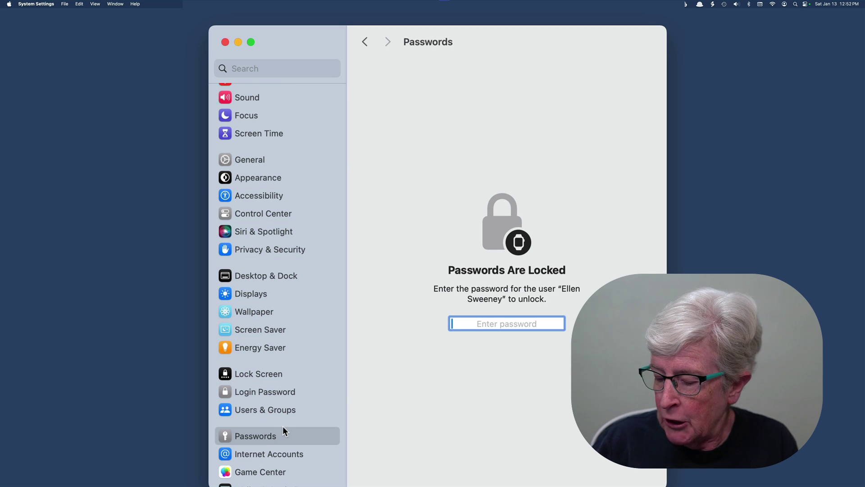
{"action": "type", "text": "•••••"}
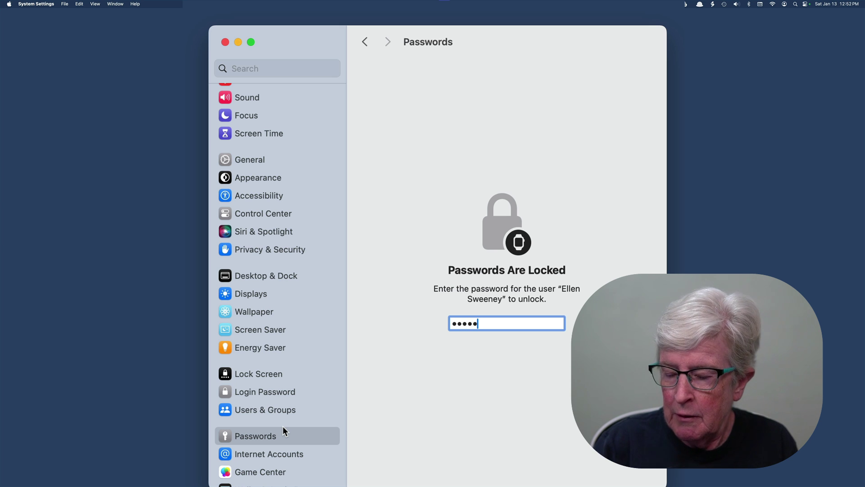
{"action": "key", "text": "Return"}
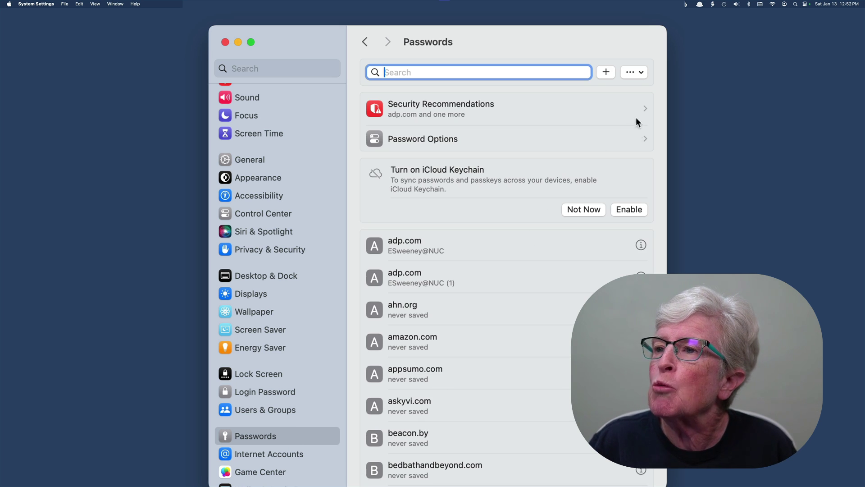
- Show Password Options from the unlocked Passwords pane
{"action": "left_click", "coordinate": [641, 143]}
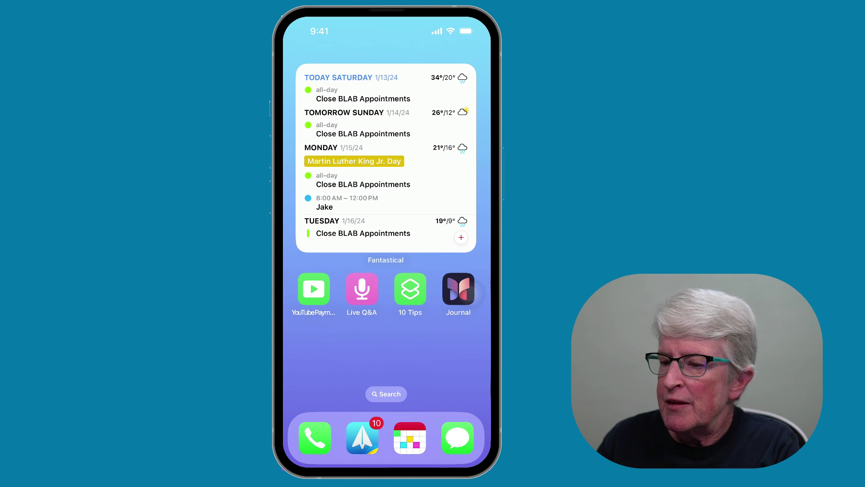
- Open Messages from the dock and choose Edit > Show Recently Deleted
{"action": "left_click", "coordinate": [470, 293]}
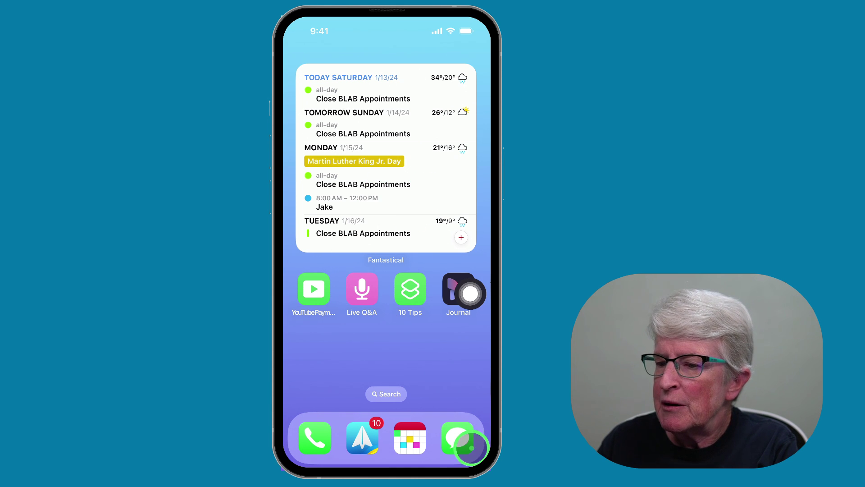
{"action": "left_click", "coordinate": [464, 437]}
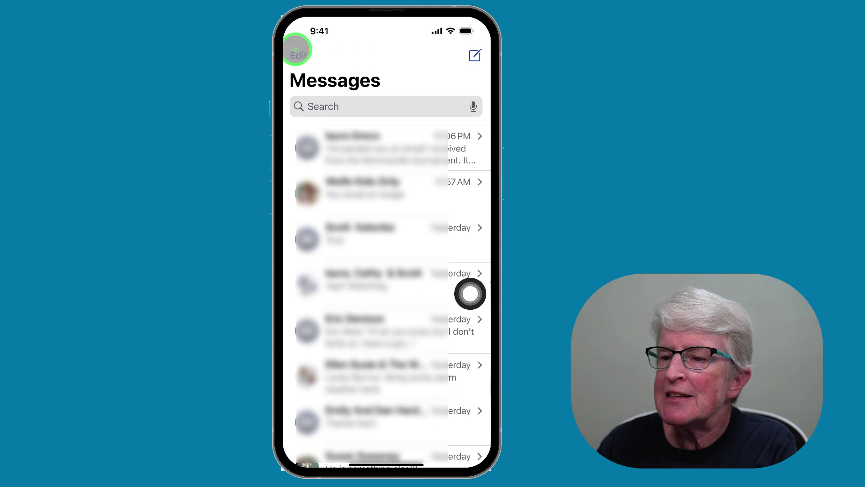
{"action": "left_click", "coordinate": [300, 53]}
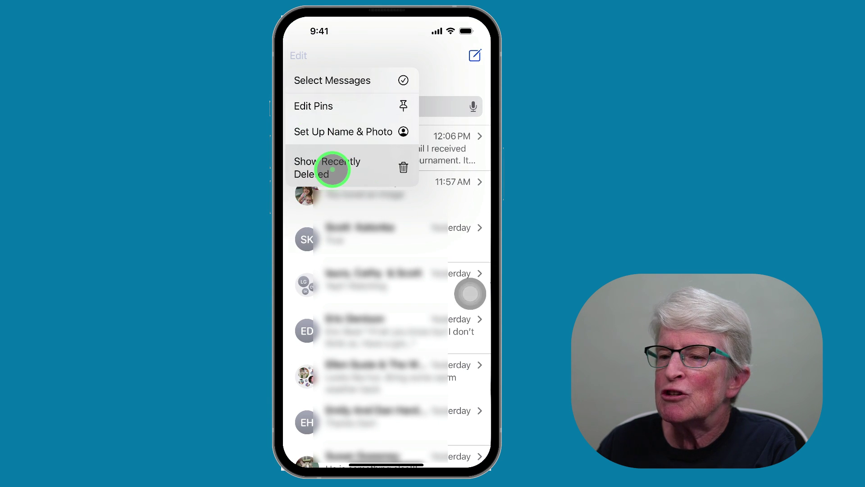
{"action": "left_click", "coordinate": [333, 169]}
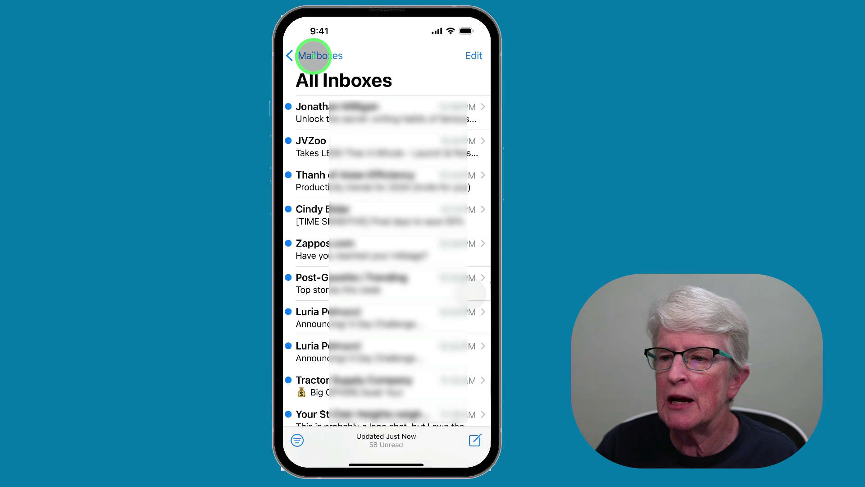
- Go to Mailboxes, expand Gmail, and select its Trash folder
{"action": "left_click", "coordinate": [313, 55]}
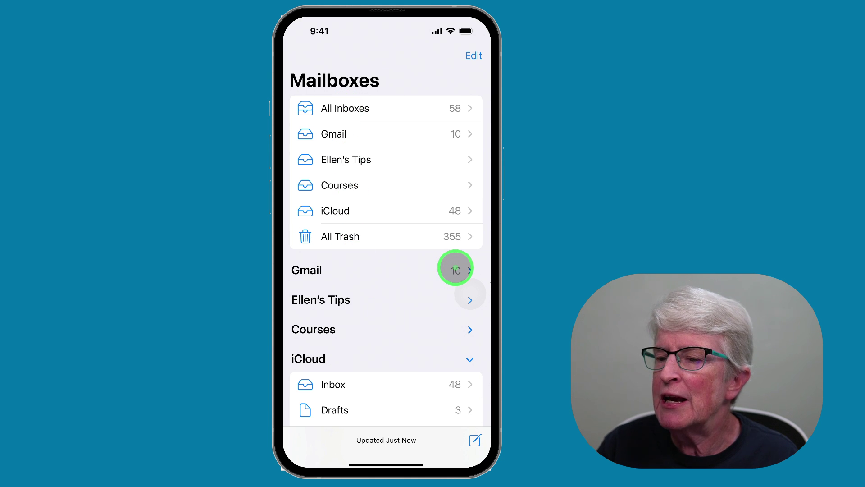
{"action": "left_click", "coordinate": [455, 269]}
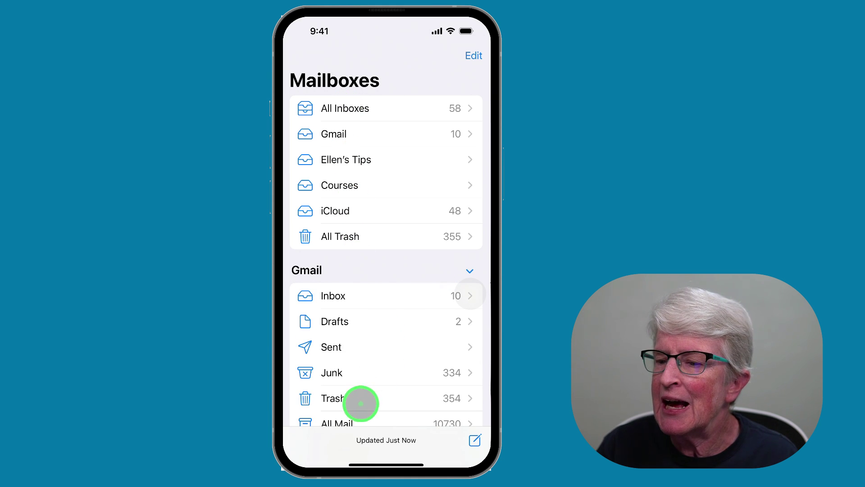
{"action": "left_click", "coordinate": [360, 399]}
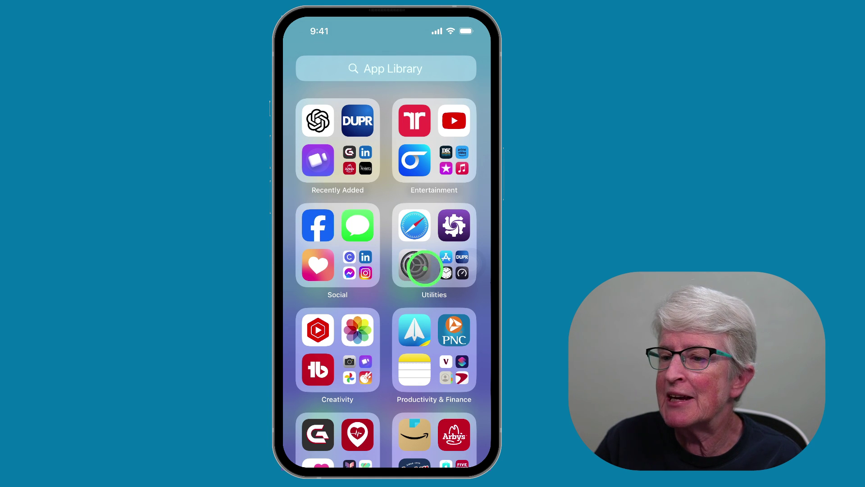
- Reopen Settings > Passwords > Password Options to confirm verification code clean-up is enabled
{"action": "left_click", "coordinate": [414, 265]}
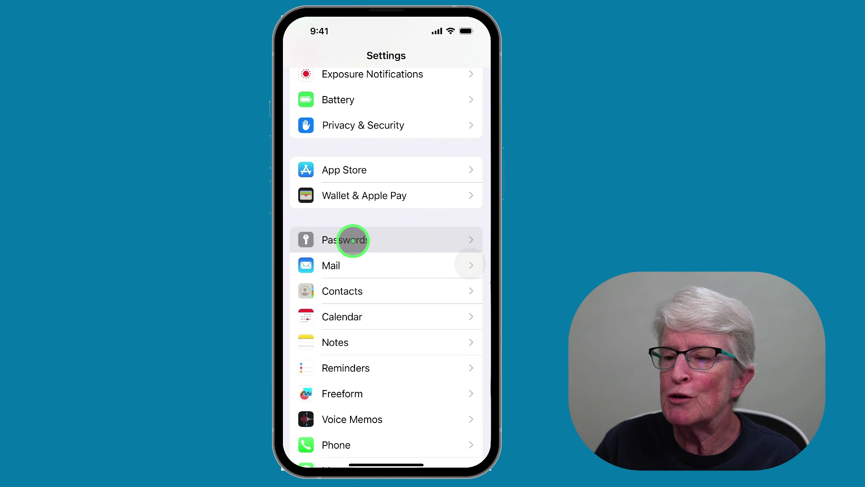
{"action": "left_click", "coordinate": [354, 240]}
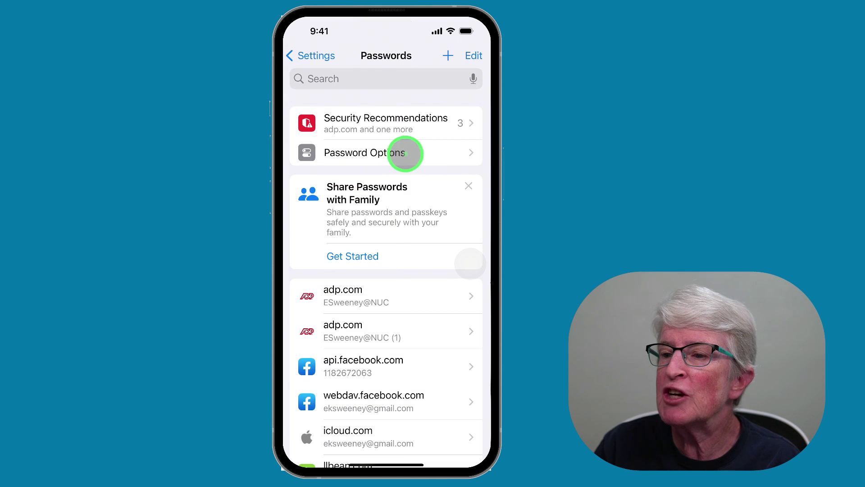
{"action": "left_click", "coordinate": [406, 153]}
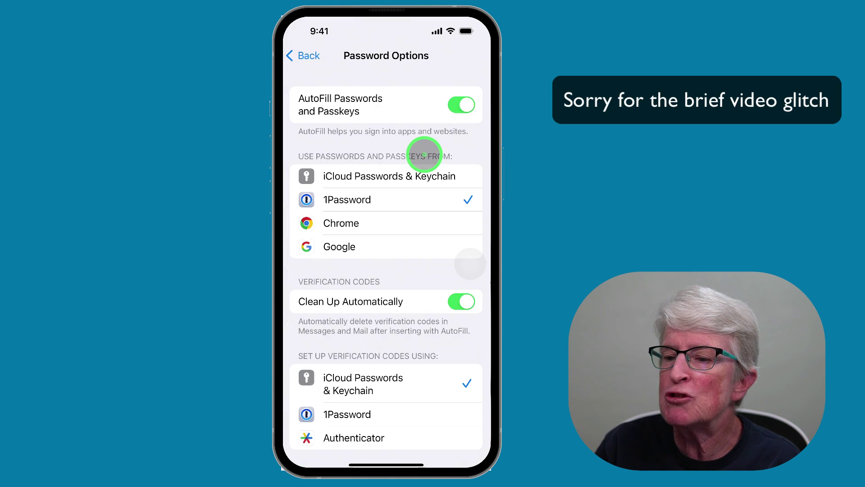